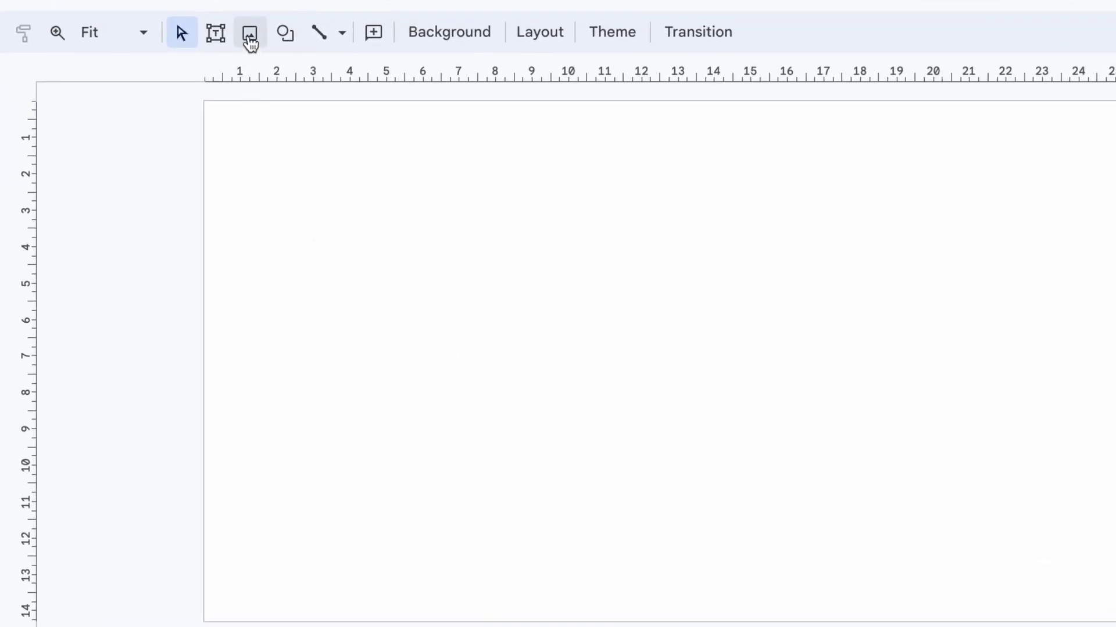
Insert the Buildings.jpeg photo from the computer onto the slide
{"action": "left_click", "coordinate": [250, 41]}
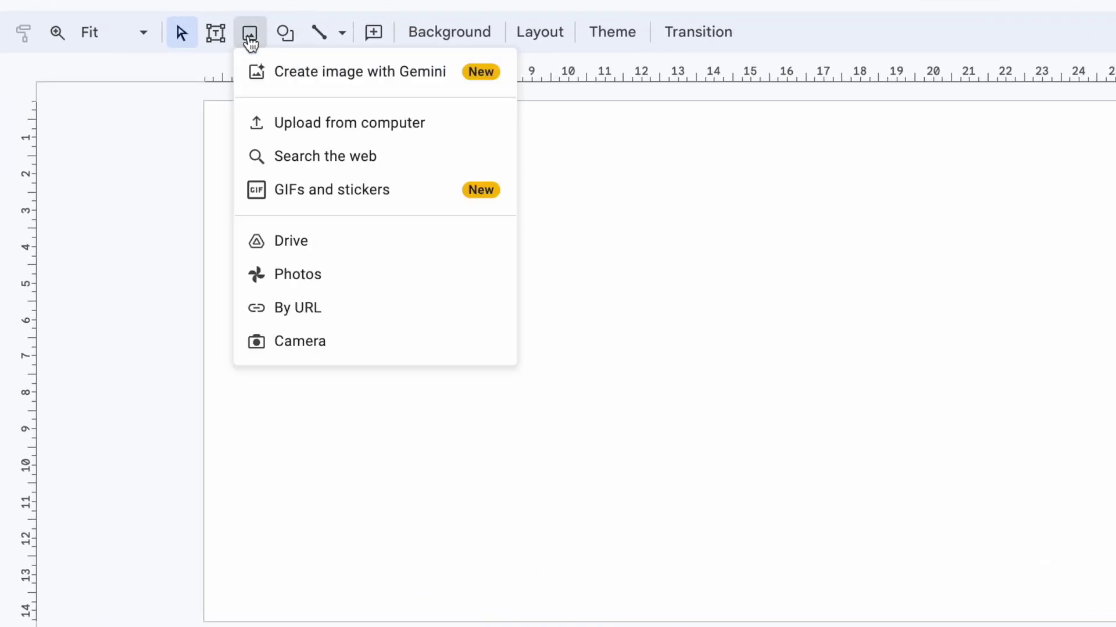
{"action": "left_click", "coordinate": [322, 131]}
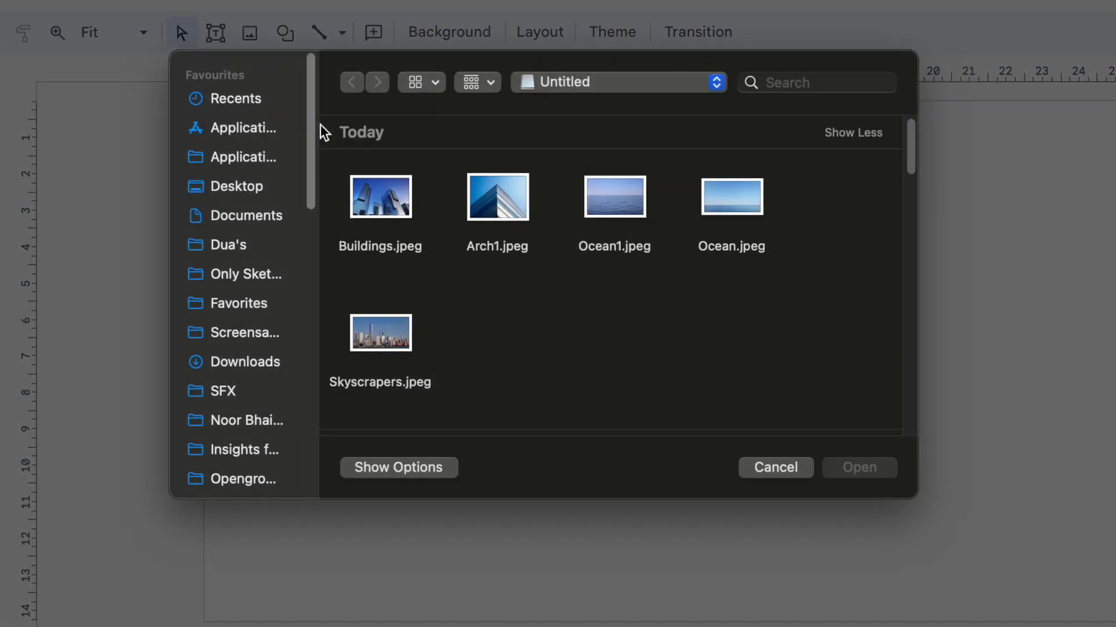
{"action": "left_click", "coordinate": [402, 214]}
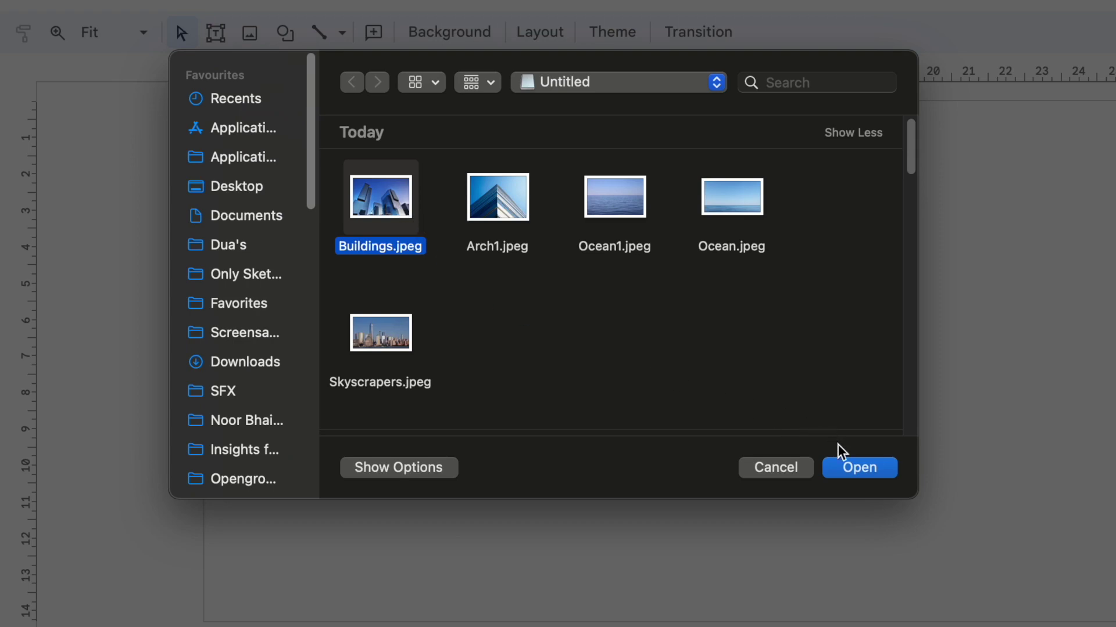
{"action": "left_click", "coordinate": [860, 469]}
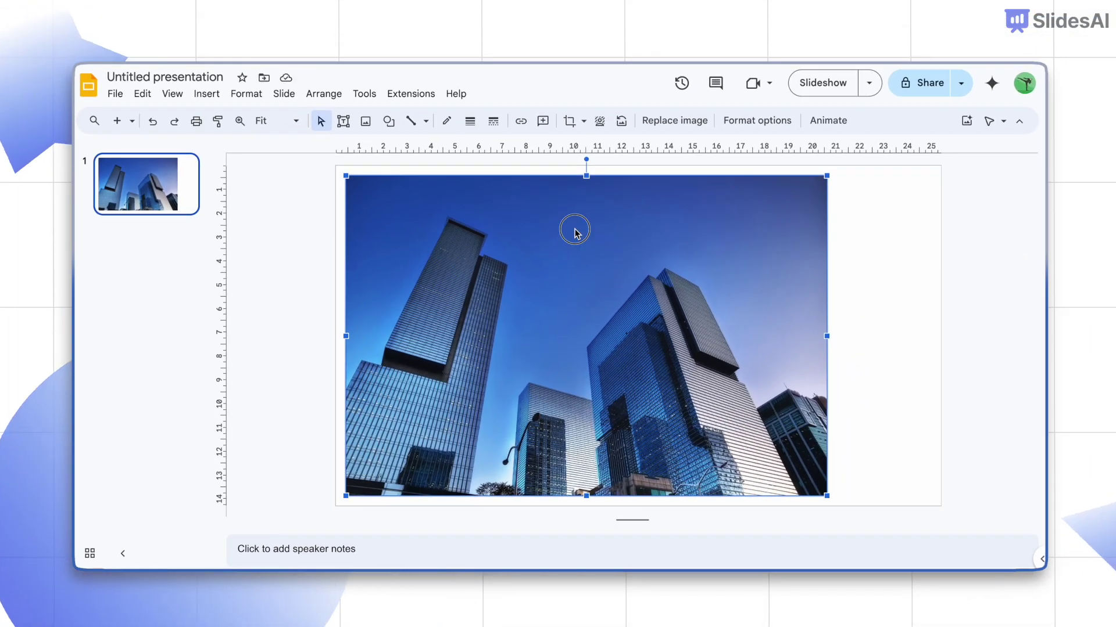
Stretch the photo from the left edge to the top-right corner so it fills the slide
{"action": "mouse_move", "coordinate": [575, 232]}
{"action": "left_mouse_down"}
{"action": "mouse_move", "coordinate": [566, 281]}
{"action": "mouse_move", "coordinate": [599, 309]}
{"action": "left_mouse_up"}
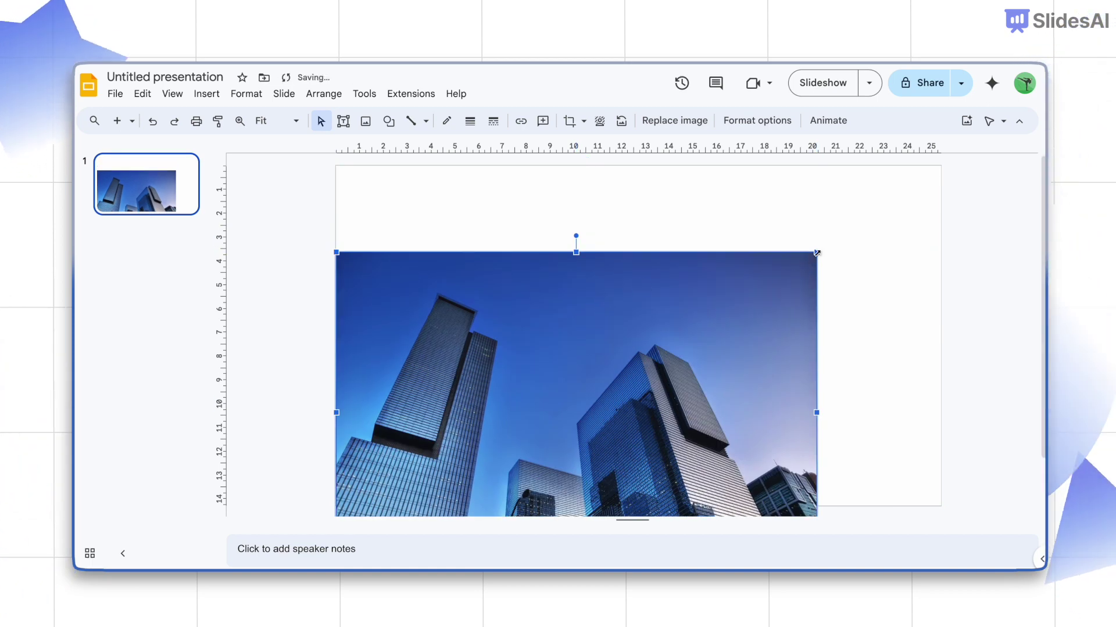
{"action": "left_click_drag", "start_coordinate": [816, 252], "coordinate": [915, 169]}
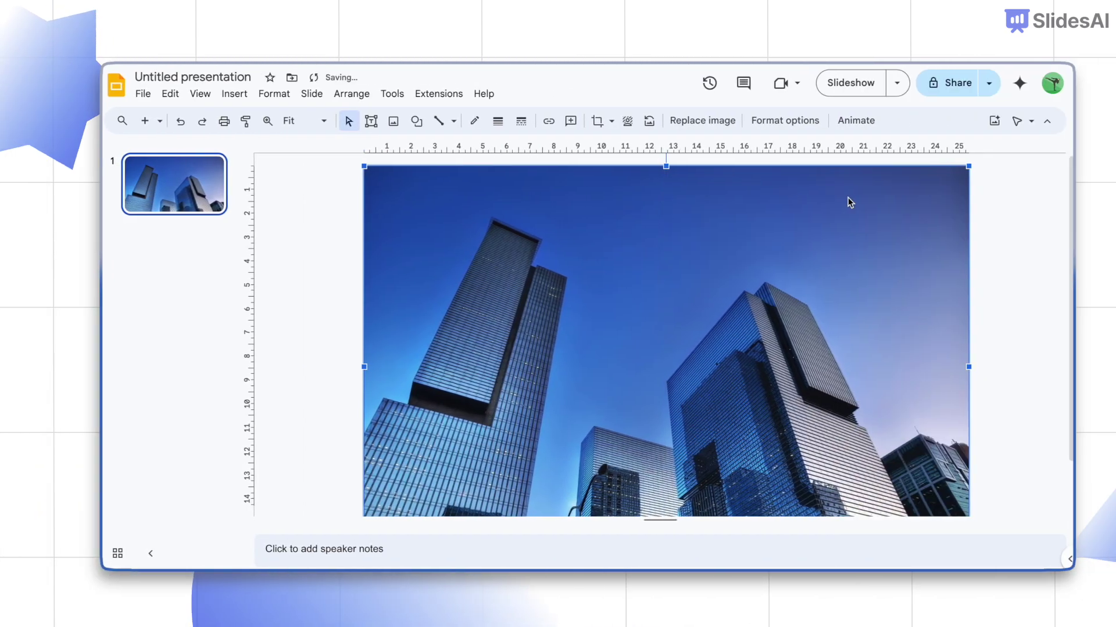
{"action": "key", "text": "Escape"}
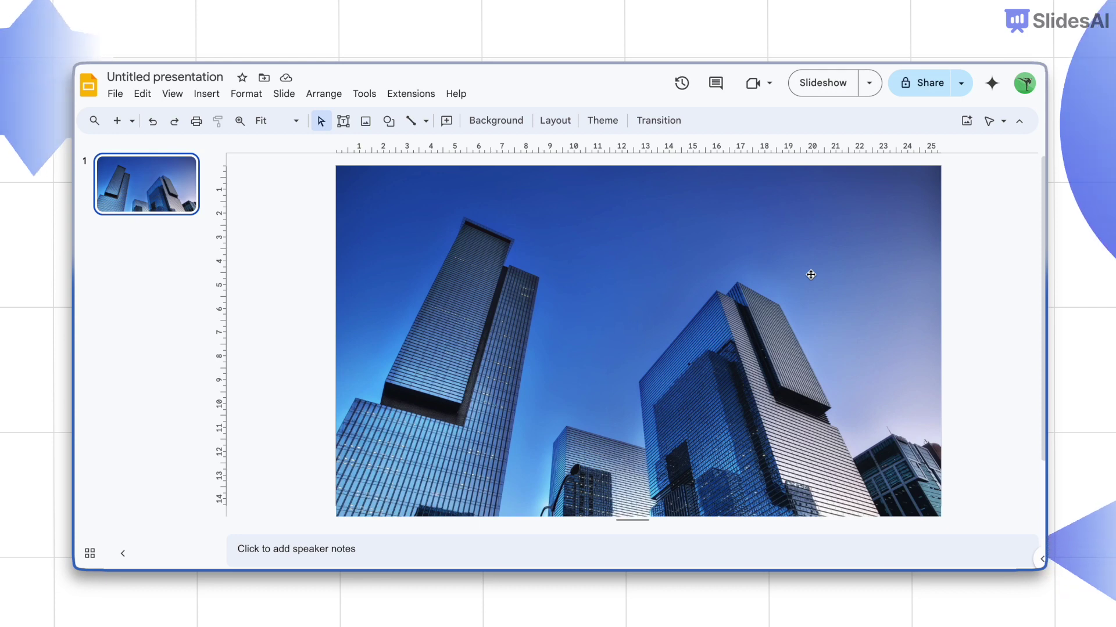
Duplicate the buildings photo and bring up its position settings in Format options
{"action": "left_click", "coordinate": [809, 274]}
{"action": "key", "text": "super+d"}
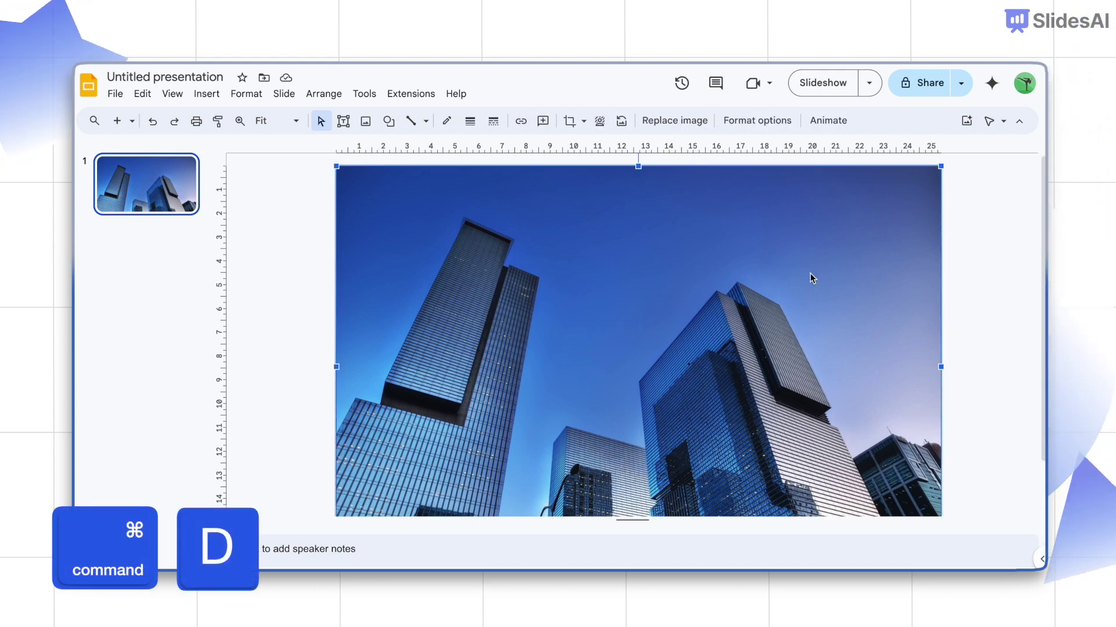
{"action": "key", "text": "super+d"}
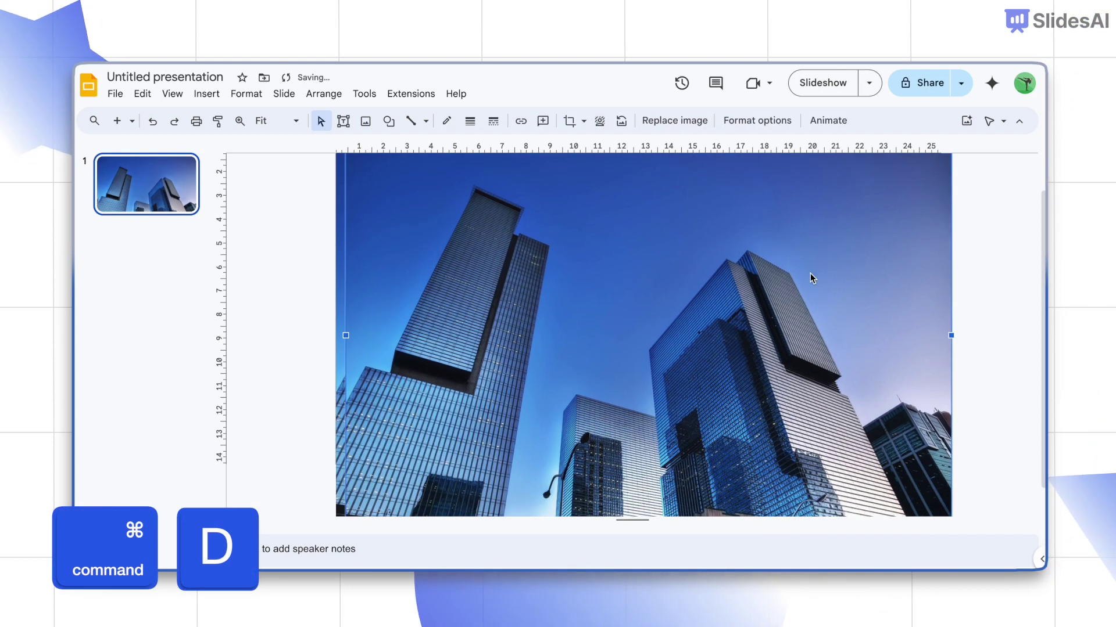
{"action": "scroll", "coordinate": [791, 262], "scroll_direction": "up", "scroll_amount": 2}
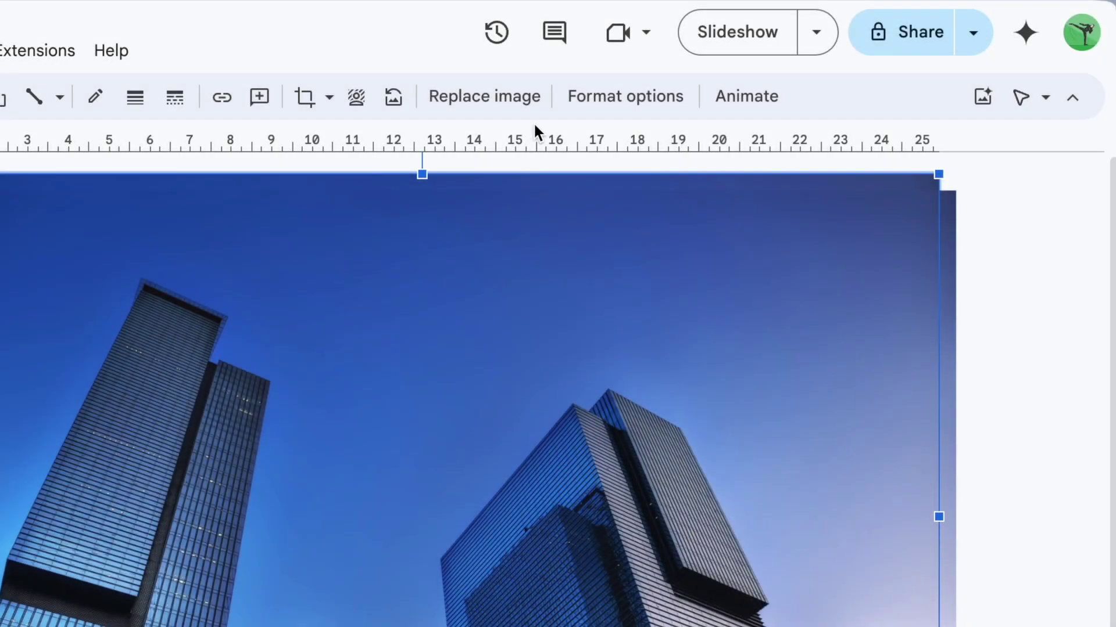
{"action": "left_click", "coordinate": [650, 95]}
{"action": "left_click", "coordinate": [860, 239]}
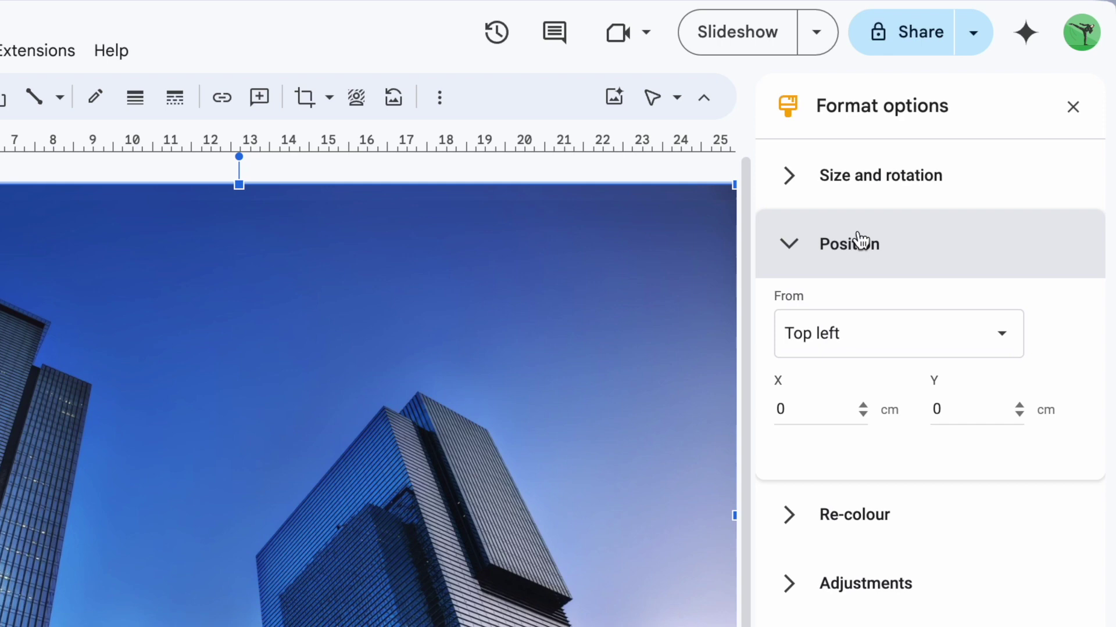
{"action": "key", "text": "ctrl+d"}
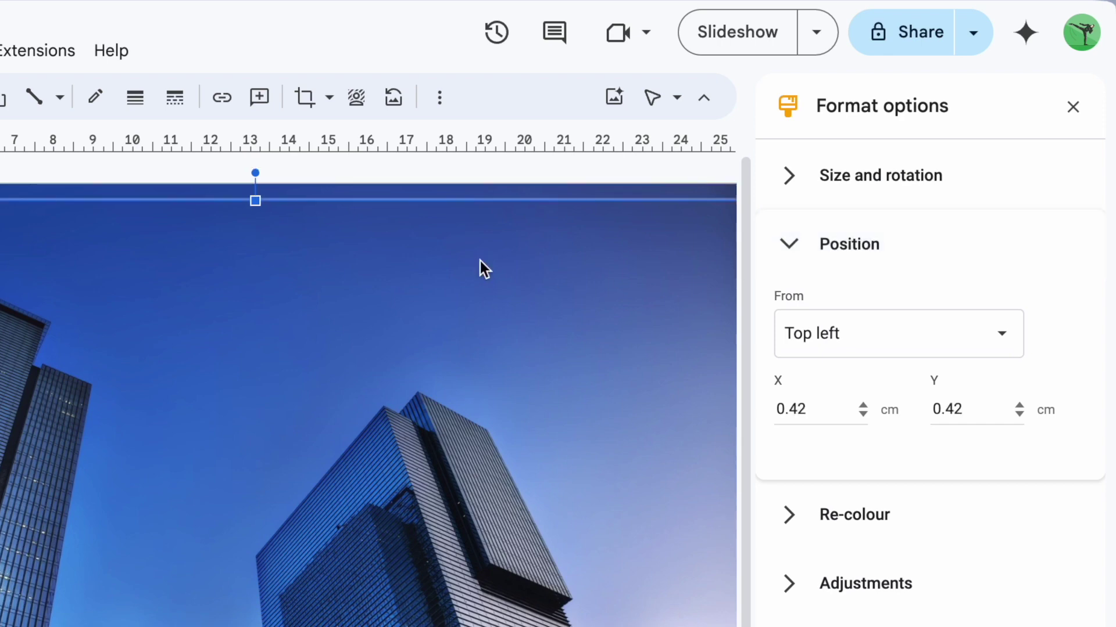
{"action": "type", "text": "0"}
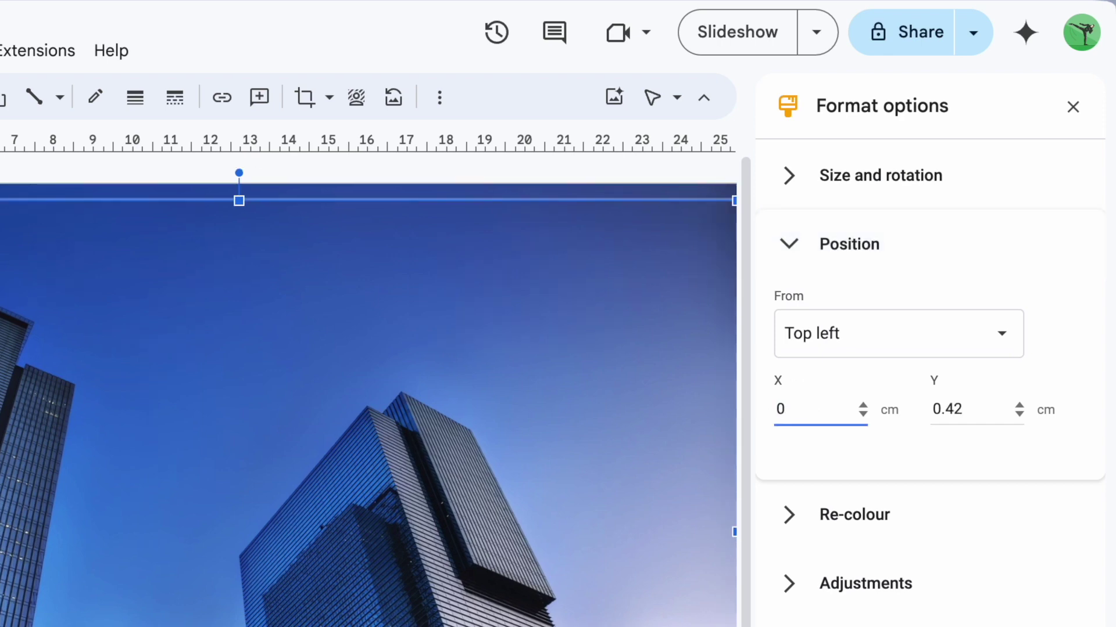
{"action": "type", "text": "0"}
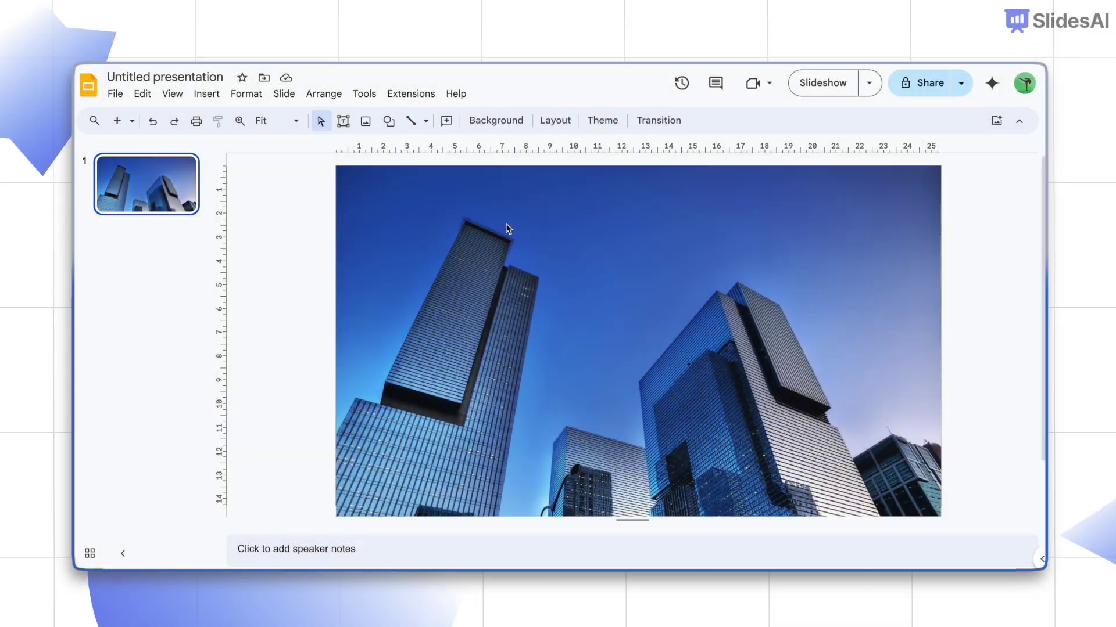
Remove the copy's background and align the cut-out buildings exactly over the original
{"action": "right_click", "coordinate": [504, 223]}
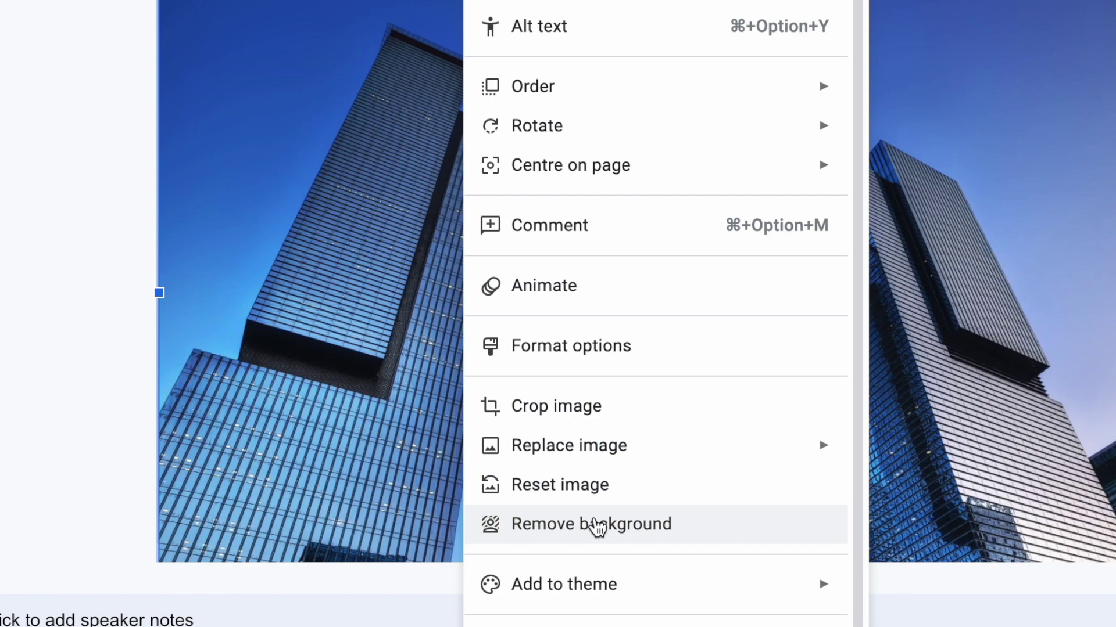
{"action": "left_click", "coordinate": [596, 526]}
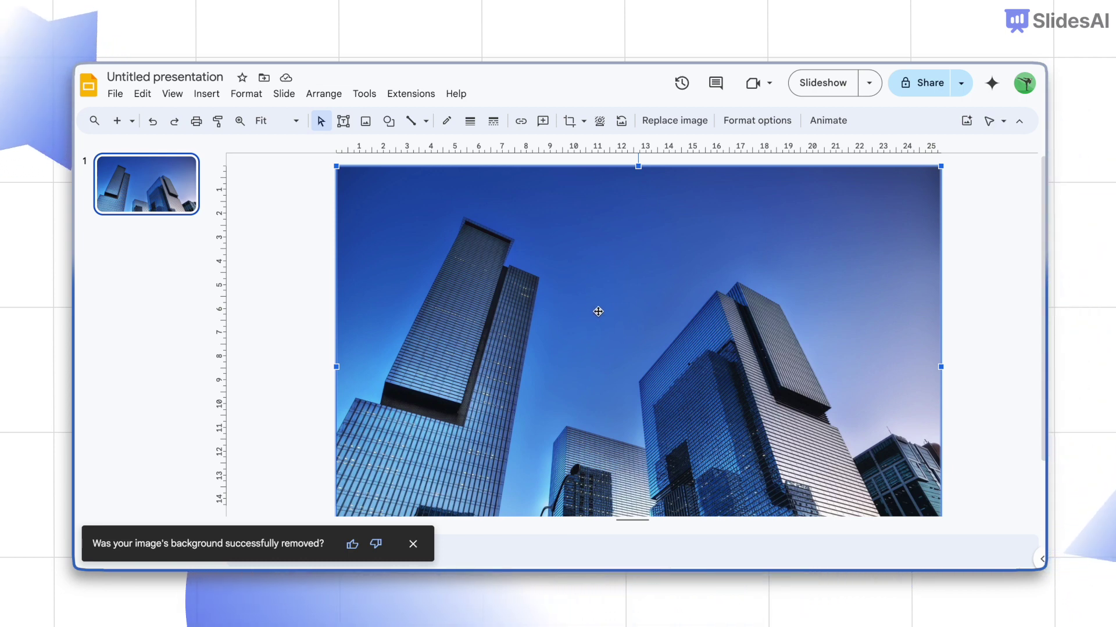
{"action": "left_click", "coordinate": [470, 311]}
{"action": "left_click_drag", "start_coordinate": [470, 311], "coordinate": [312, 311]}
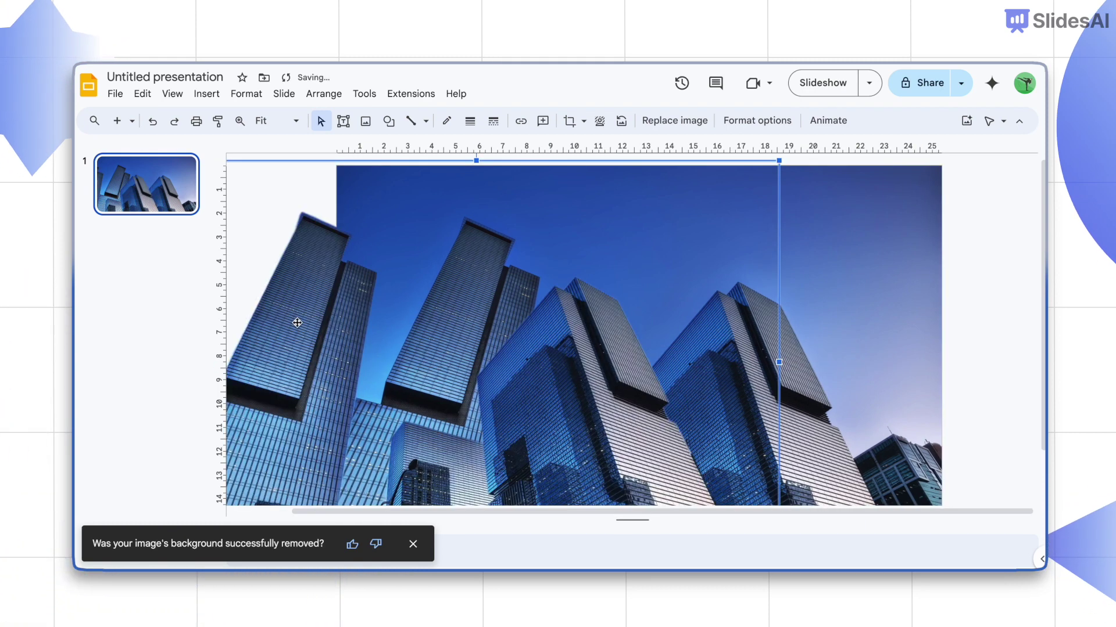
{"action": "left_click_drag", "start_coordinate": [309, 310], "coordinate": [272, 283]}
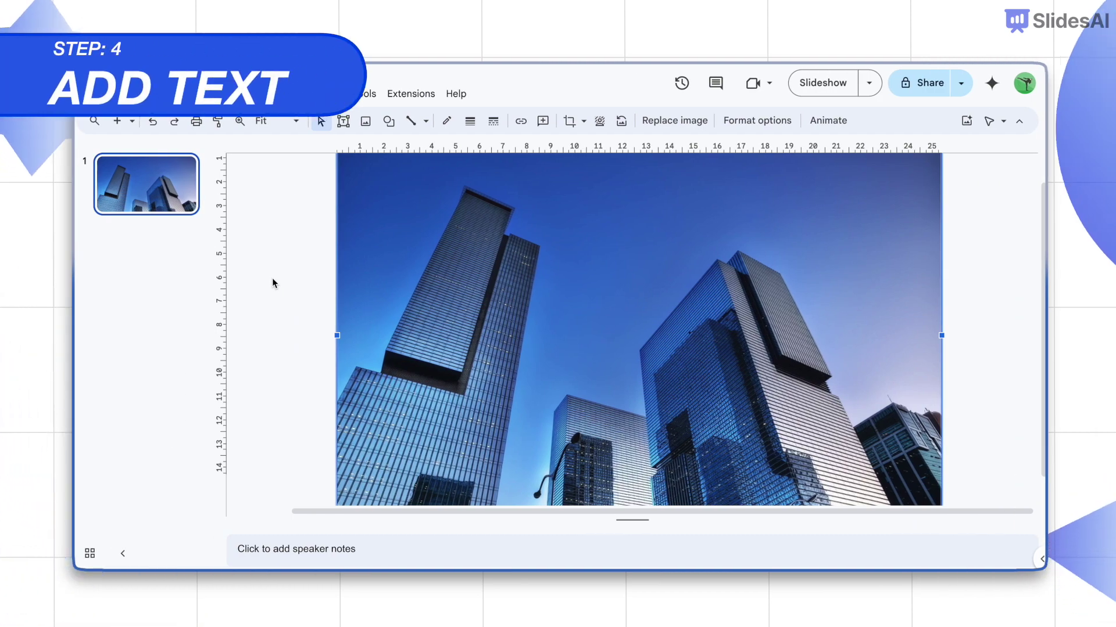
{"action": "scroll", "coordinate": [417, 271], "scroll_direction": "up", "scroll_amount": 1}
Add a Skyscraper text box in the sky and make its text white and bold
{"action": "left_click", "coordinate": [343, 120]}
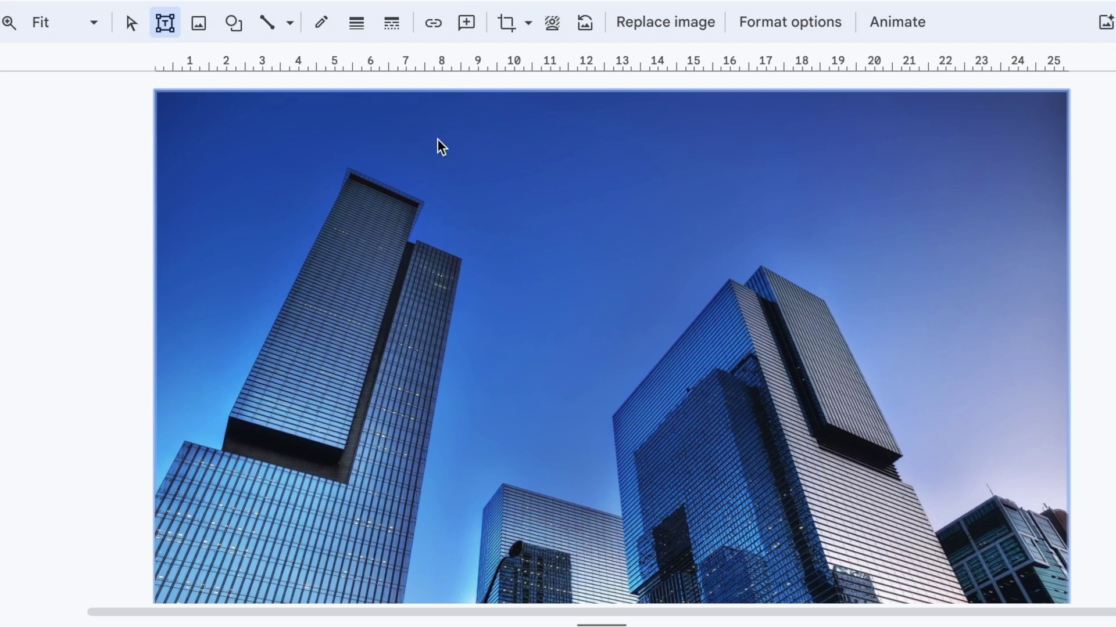
{"action": "left_click", "coordinate": [438, 139]}
{"action": "type", "text": "Skyscraper"}
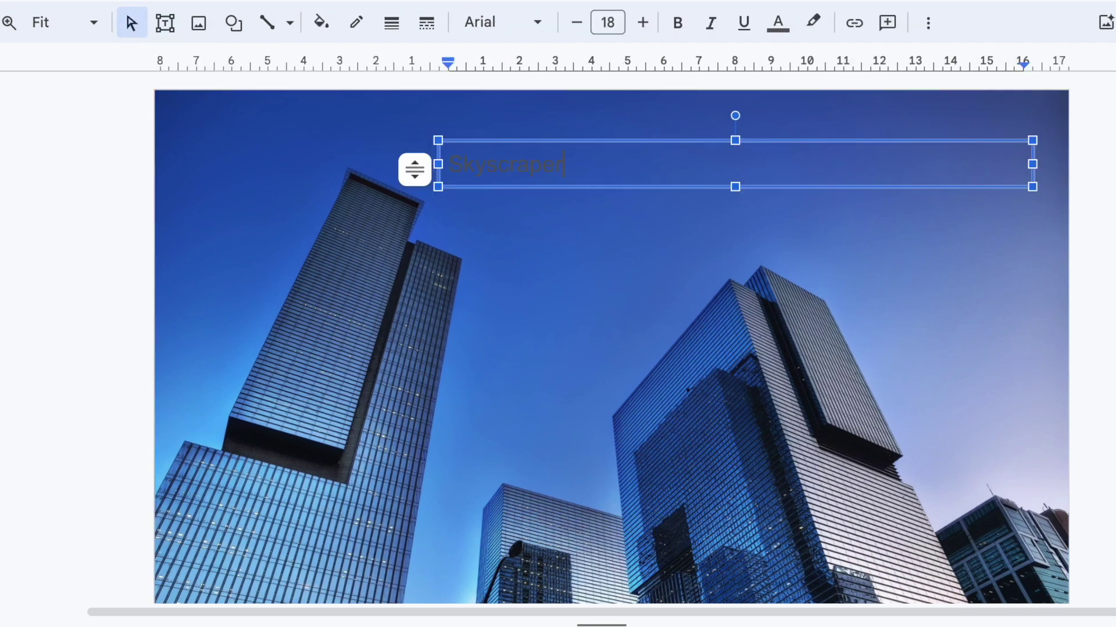
{"action": "left_click", "coordinate": [787, 38]}
{"action": "left_click", "coordinate": [807, 88]}
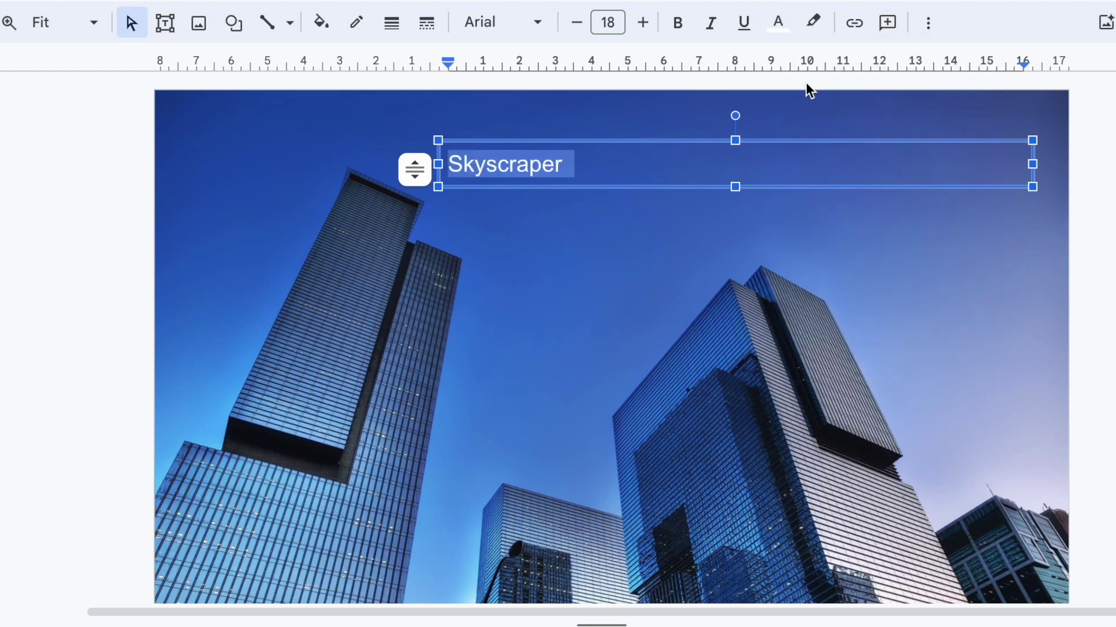
{"action": "left_click", "coordinate": [677, 31]}
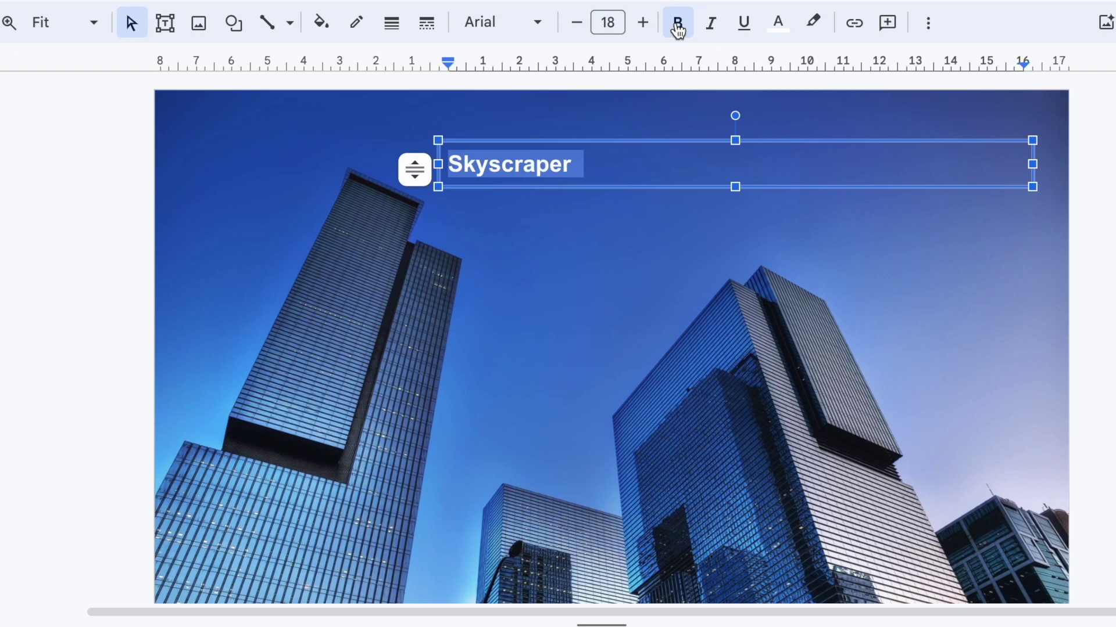
Set the title to 56 points in the Lexend Black font
{"action": "left_click", "coordinate": [611, 21]}
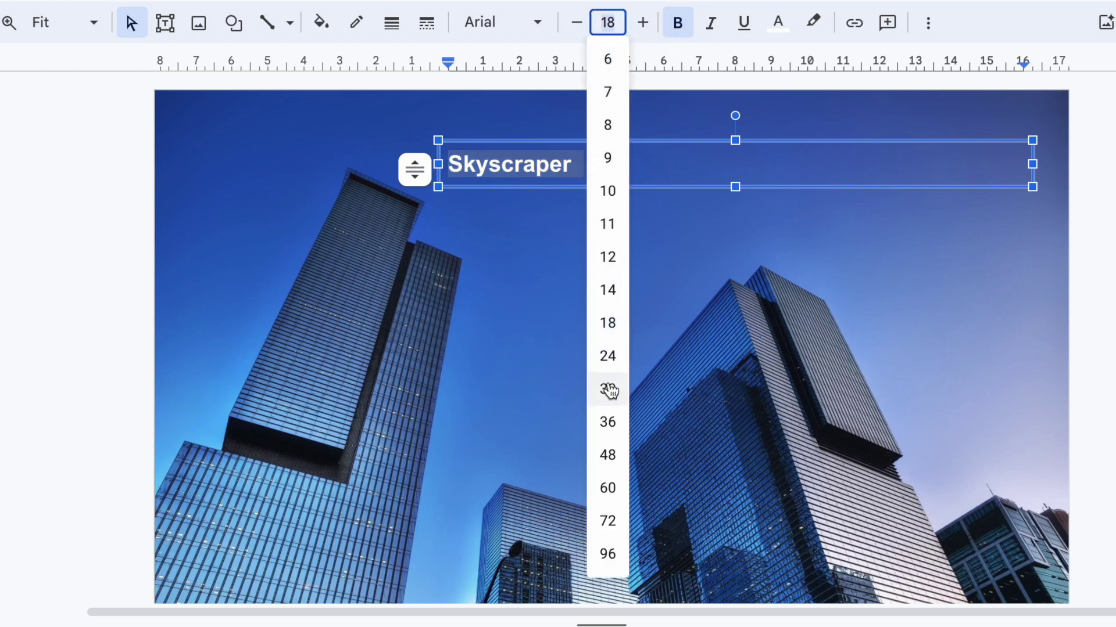
{"action": "left_click", "coordinate": [609, 496]}
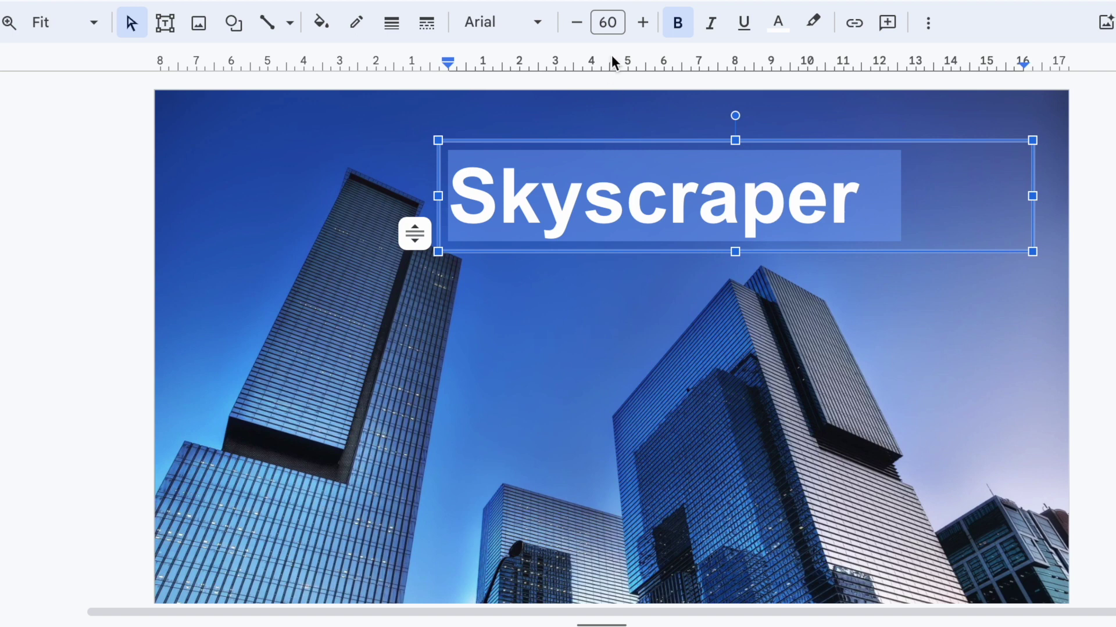
{"action": "left_click", "coordinate": [576, 24]}
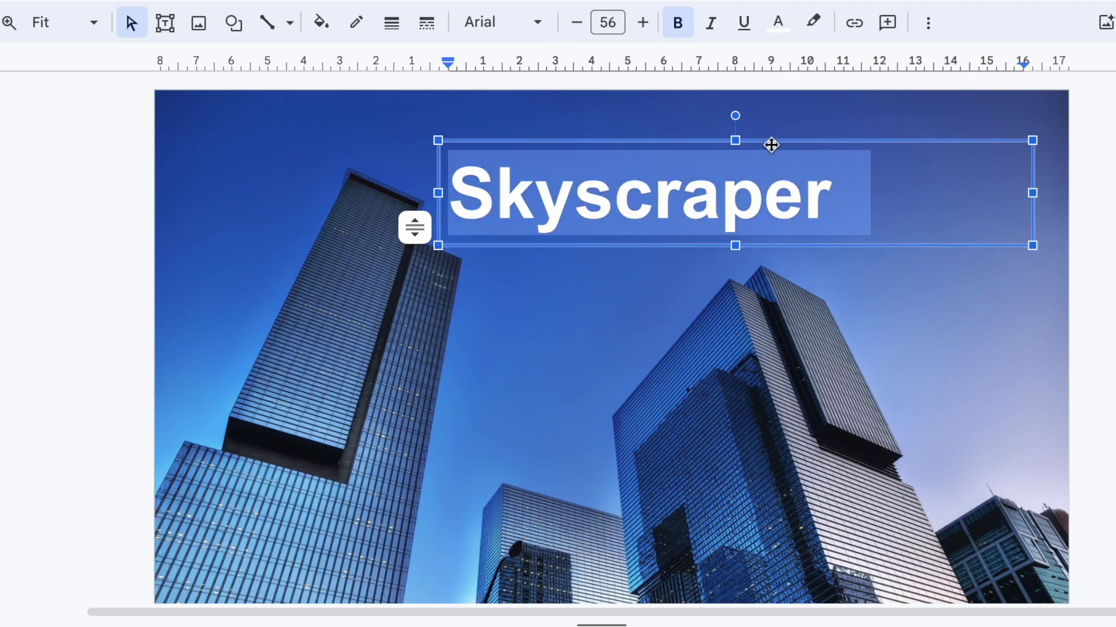
{"action": "left_click", "coordinate": [527, 30]}
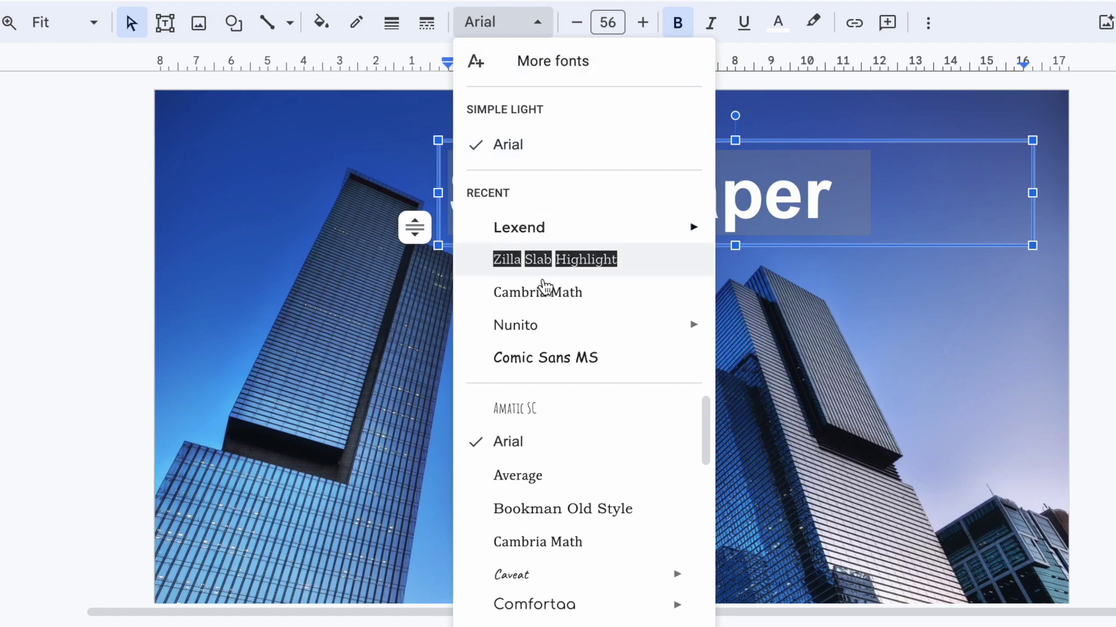
{"action": "scroll", "coordinate": [565, 460], "scroll_direction": "down", "scroll_amount": 3}
{"action": "scroll", "coordinate": [566, 461], "scroll_direction": "down", "scroll_amount": 1}
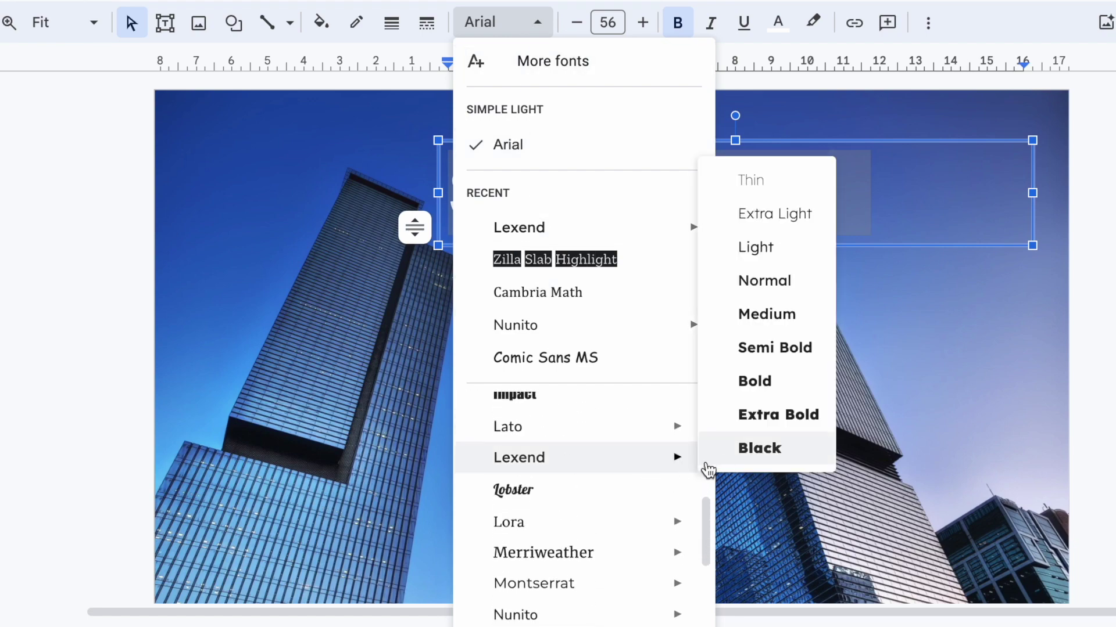
{"action": "left_click", "coordinate": [758, 448]}
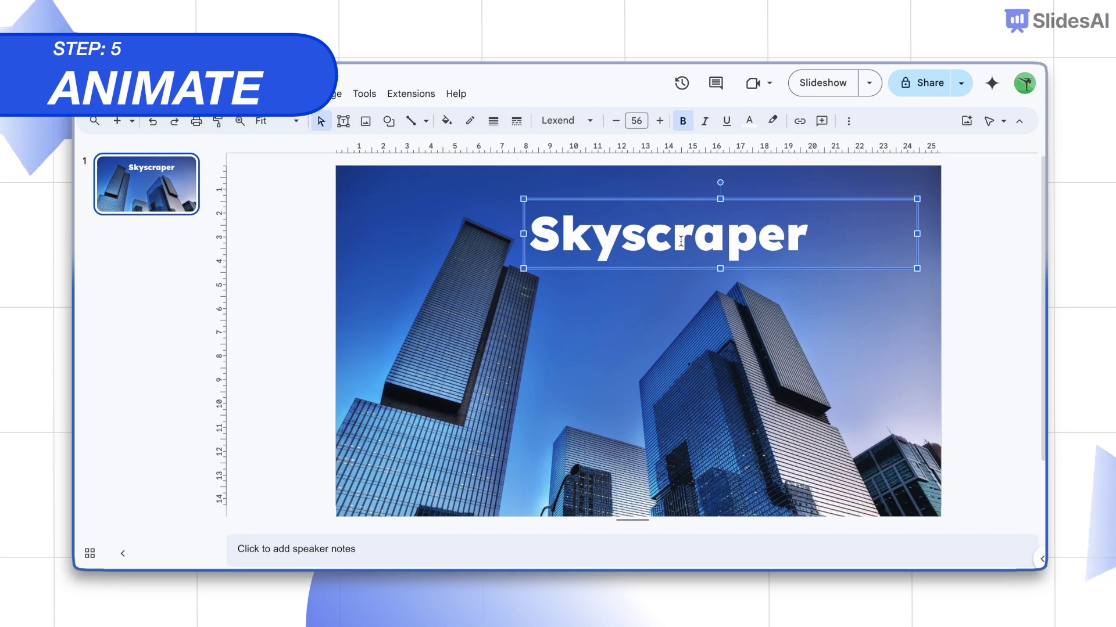
Give the title a Fly in from bottom animation and preview it
{"action": "left_click", "coordinate": [847, 123]}
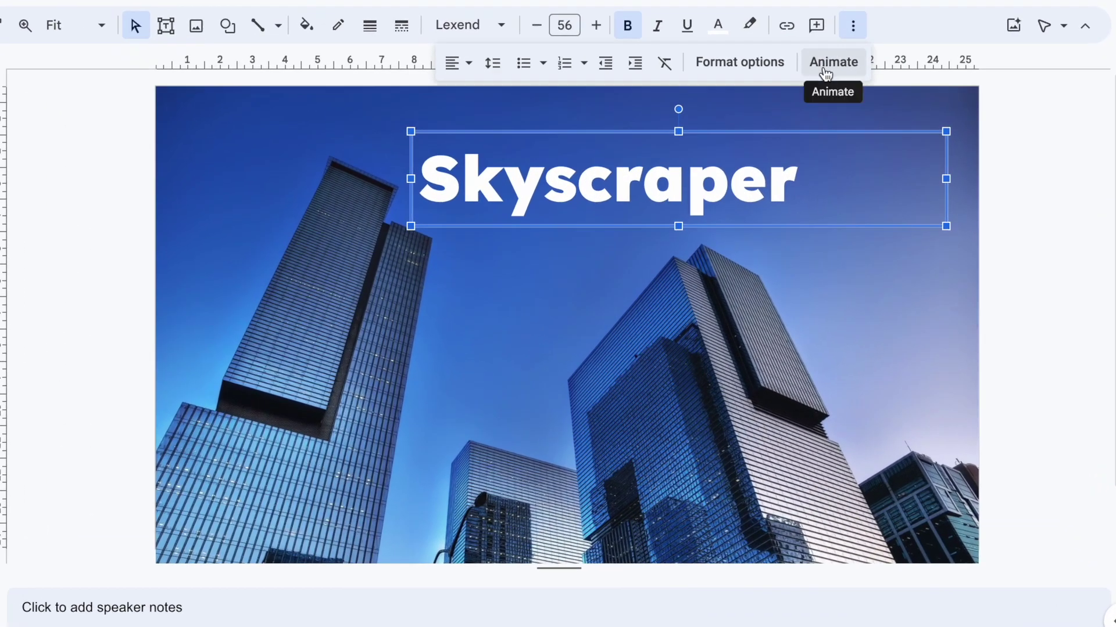
{"action": "left_click", "coordinate": [825, 72]}
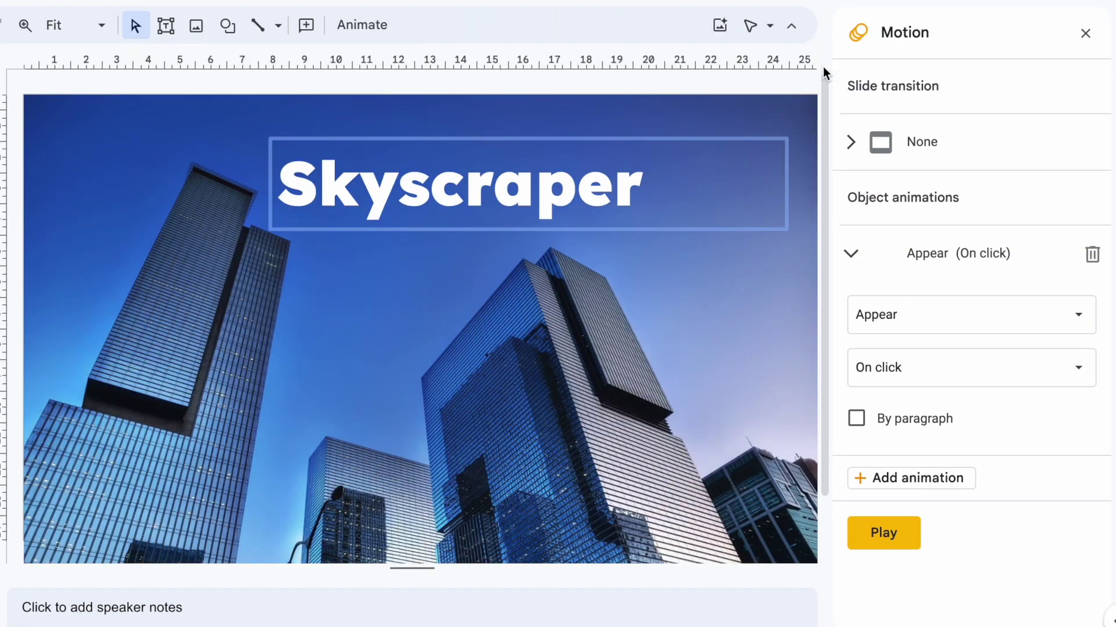
{"action": "left_click", "coordinate": [887, 318]}
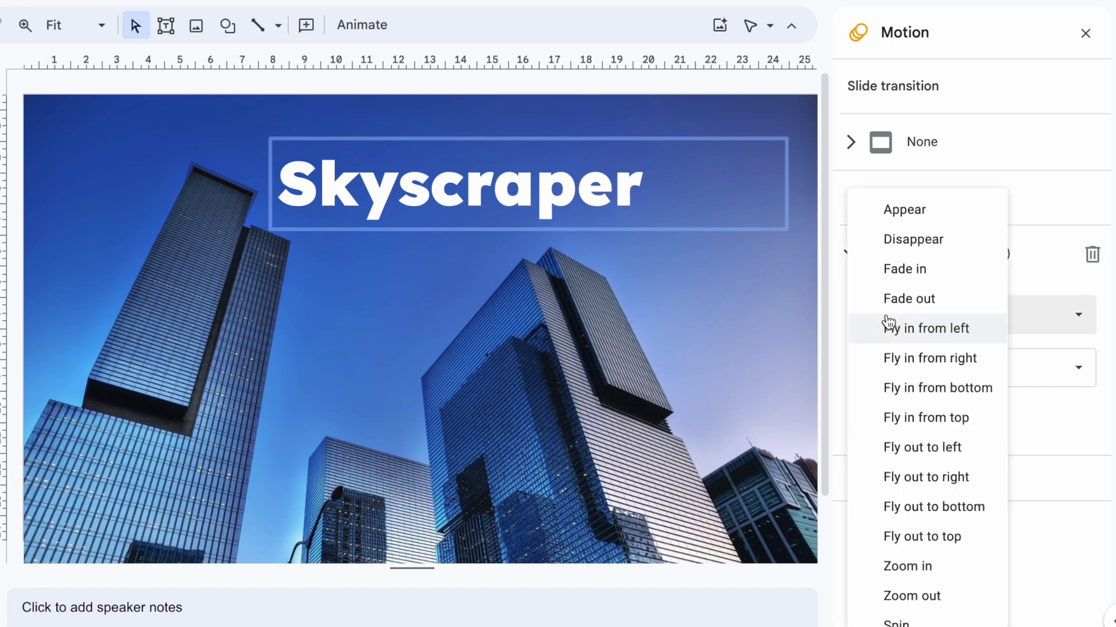
{"action": "left_click", "coordinate": [896, 391]}
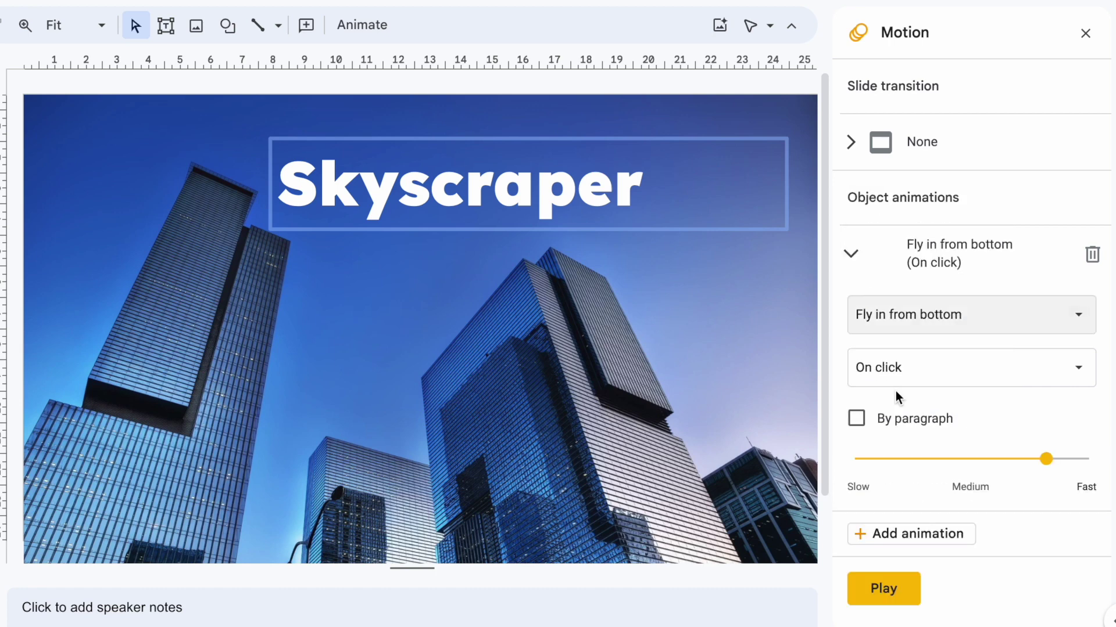
{"action": "left_click", "coordinate": [884, 589]}
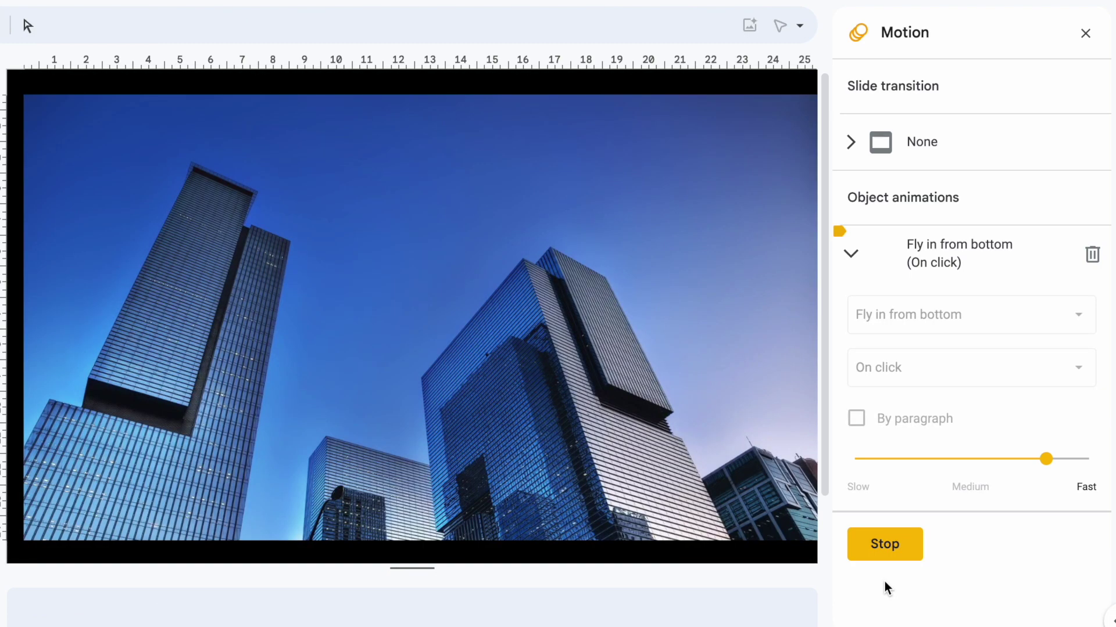
{"action": "left_click", "coordinate": [700, 415]}
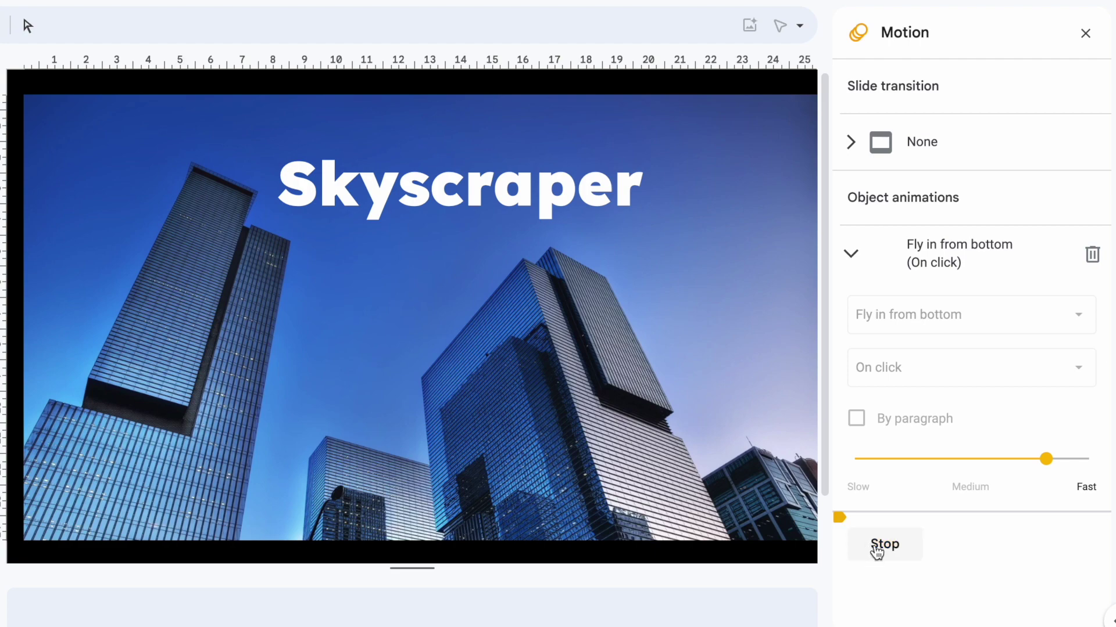
{"action": "left_click", "coordinate": [882, 544]}
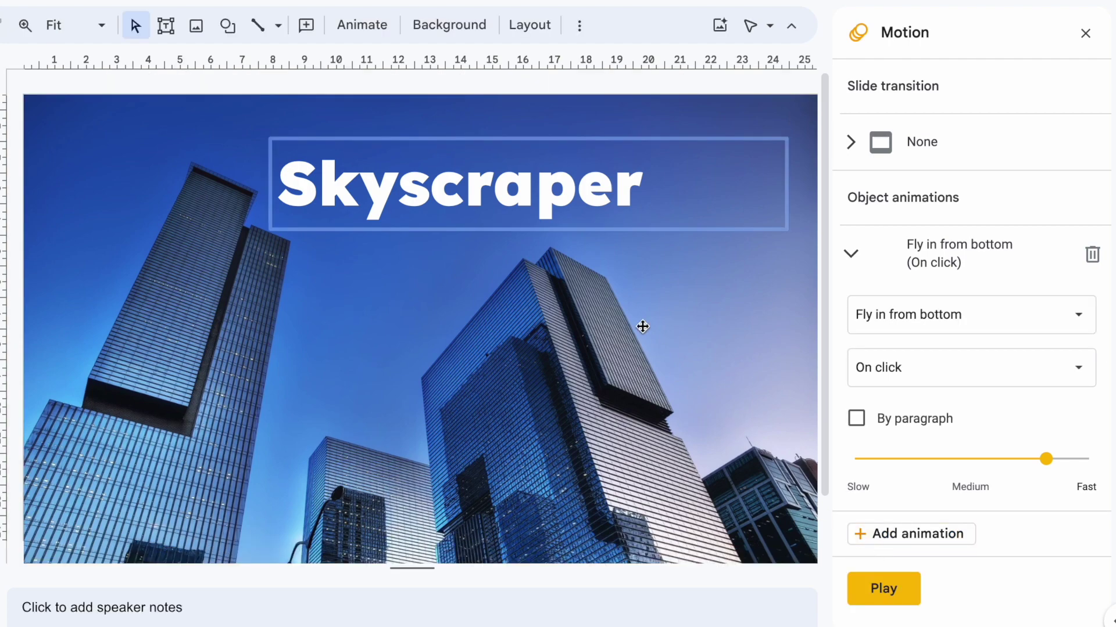
Send the title backwards one layer so it flies in behind the buildings, and preview again
{"action": "right_click", "coordinate": [319, 191]}
{"action": "mouse_move", "coordinate": [409, 309]}
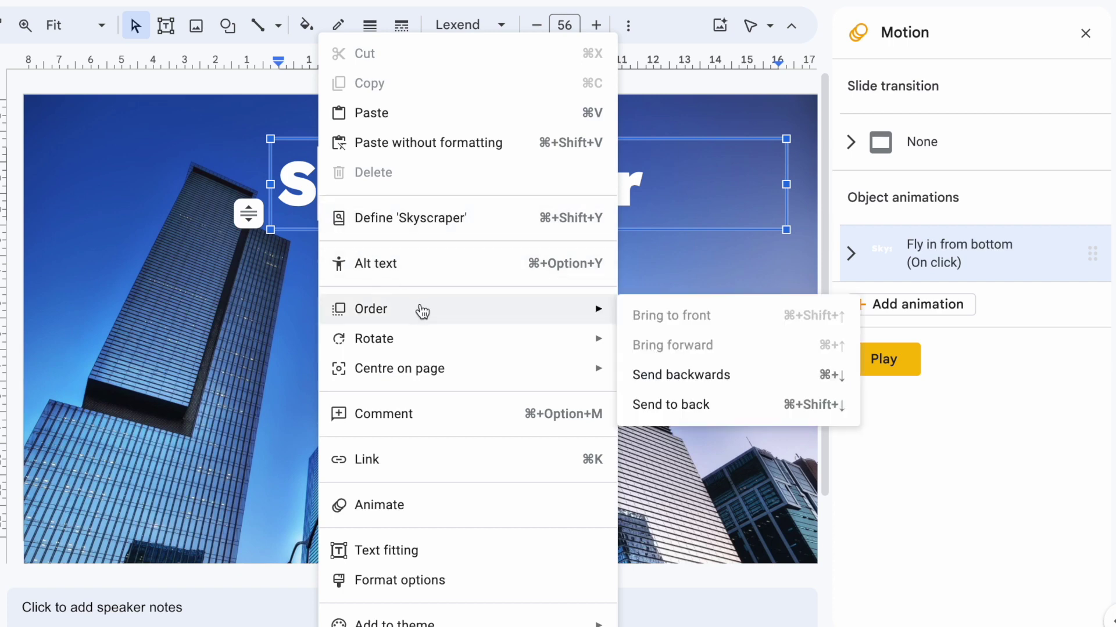
{"action": "left_click", "coordinate": [642, 384]}
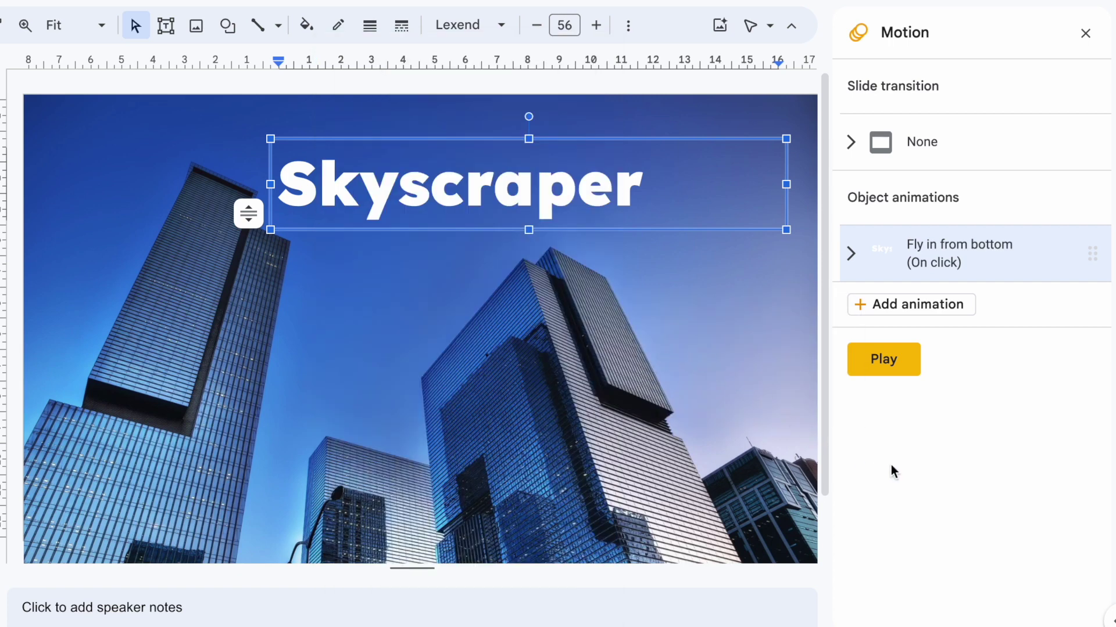
{"action": "left_click", "coordinate": [874, 365]}
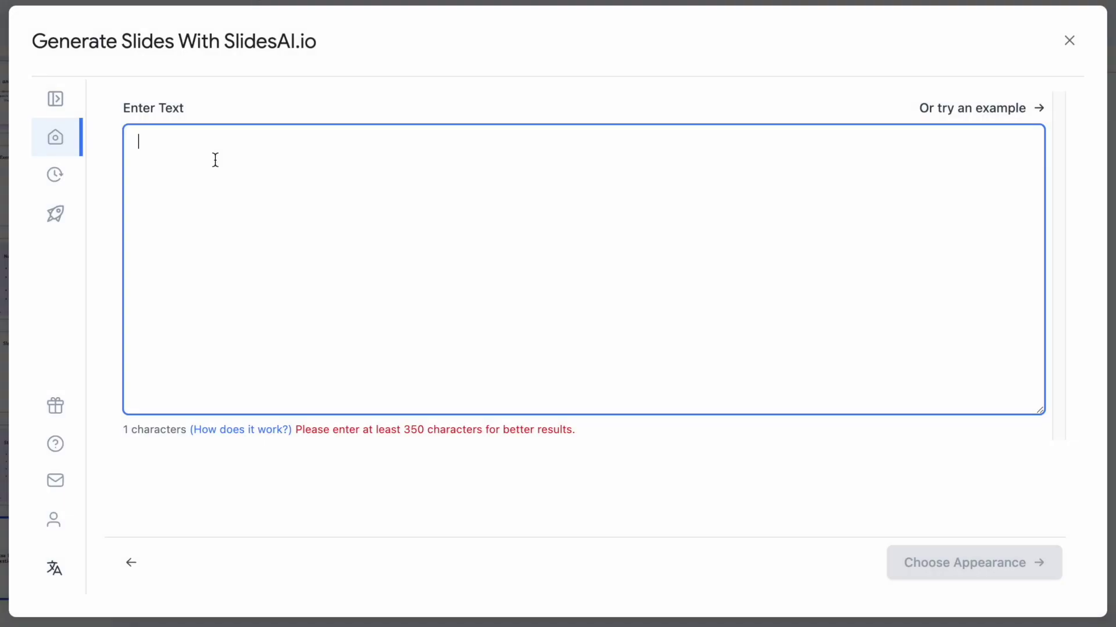
Paste the prepared health and wellness text into SlidesAI's Enter Text field
{"action": "key", "text": "ctrl+v"}
{"action": "scroll", "coordinate": [244, 209], "scroll_direction": "up", "scroll_amount": 5}
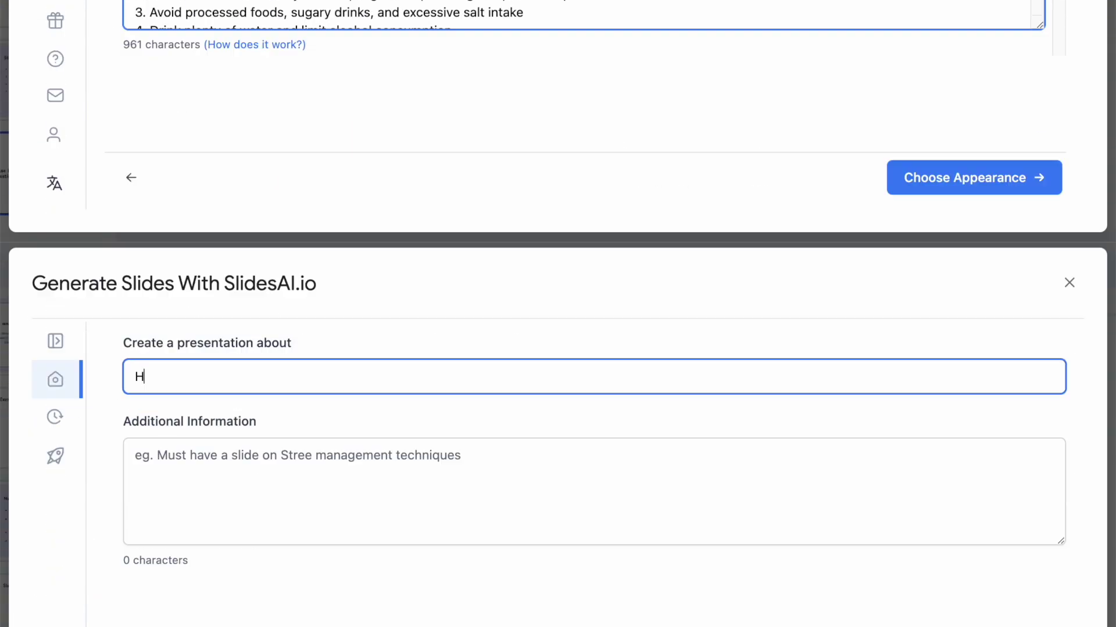
{"action": "type", "text": "ealth and"}
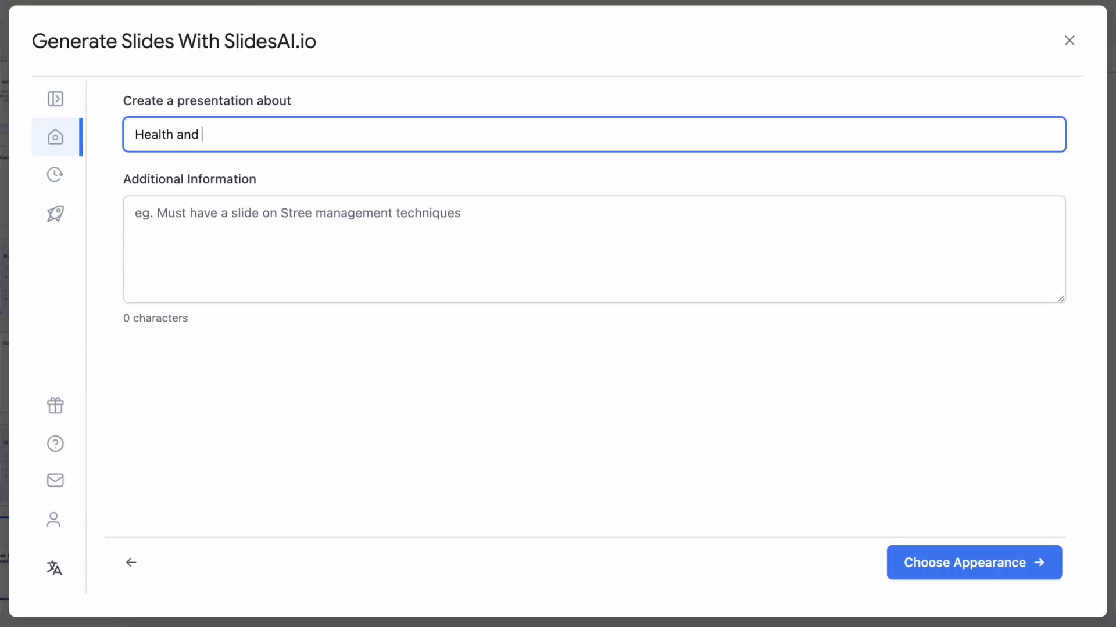